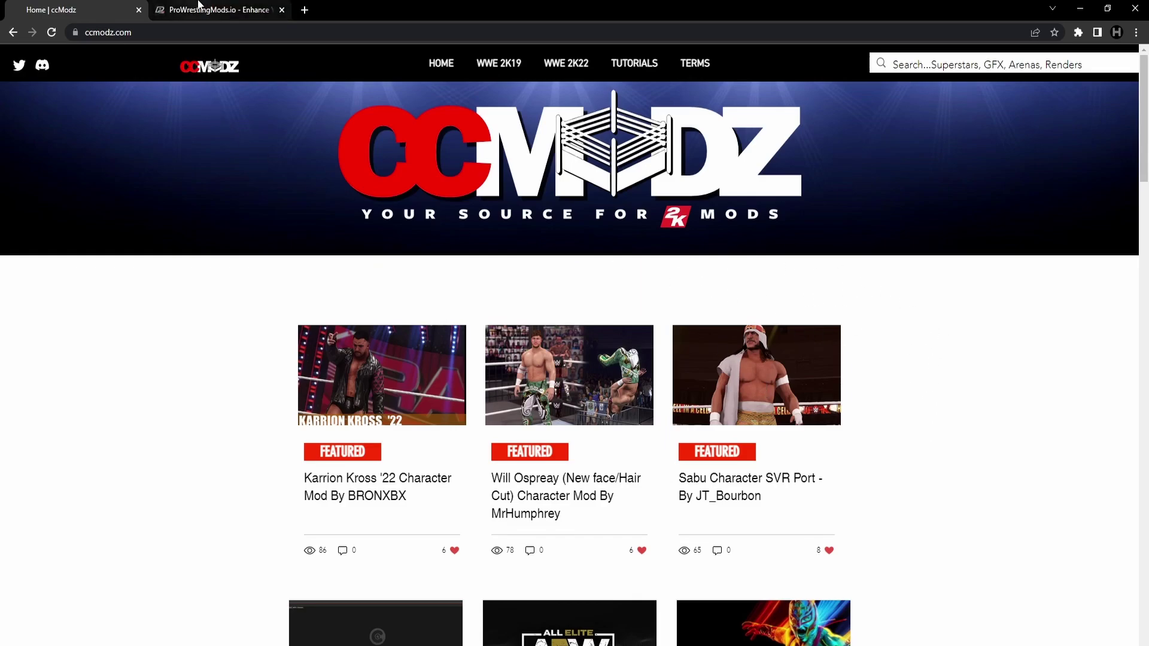
Look over the WWE 2K22 mods listed on ProWrestlingMods.io, and return to the CCModz home page
{"action": "left_click", "coordinate": [202, 9]}
{"action": "scroll", "coordinate": [283, 198], "scroll_direction": "down", "scroll_amount": 2}
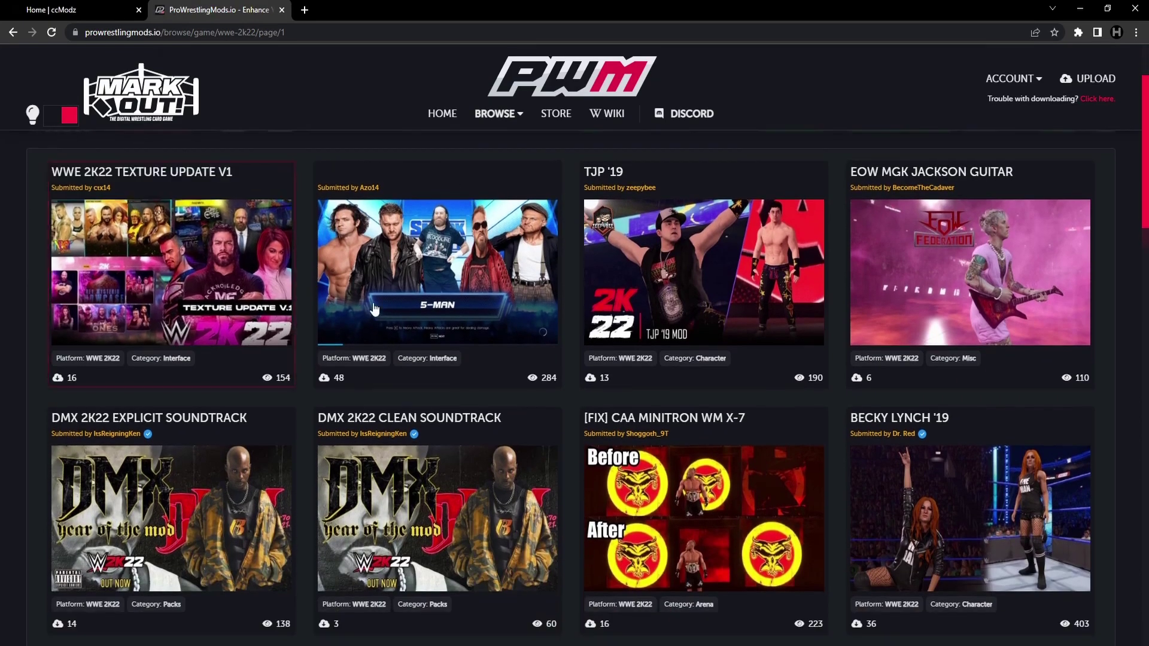
{"action": "scroll", "coordinate": [335, 287], "scroll_direction": "up", "scroll_amount": 2}
{"action": "left_click", "coordinate": [81, 9]}
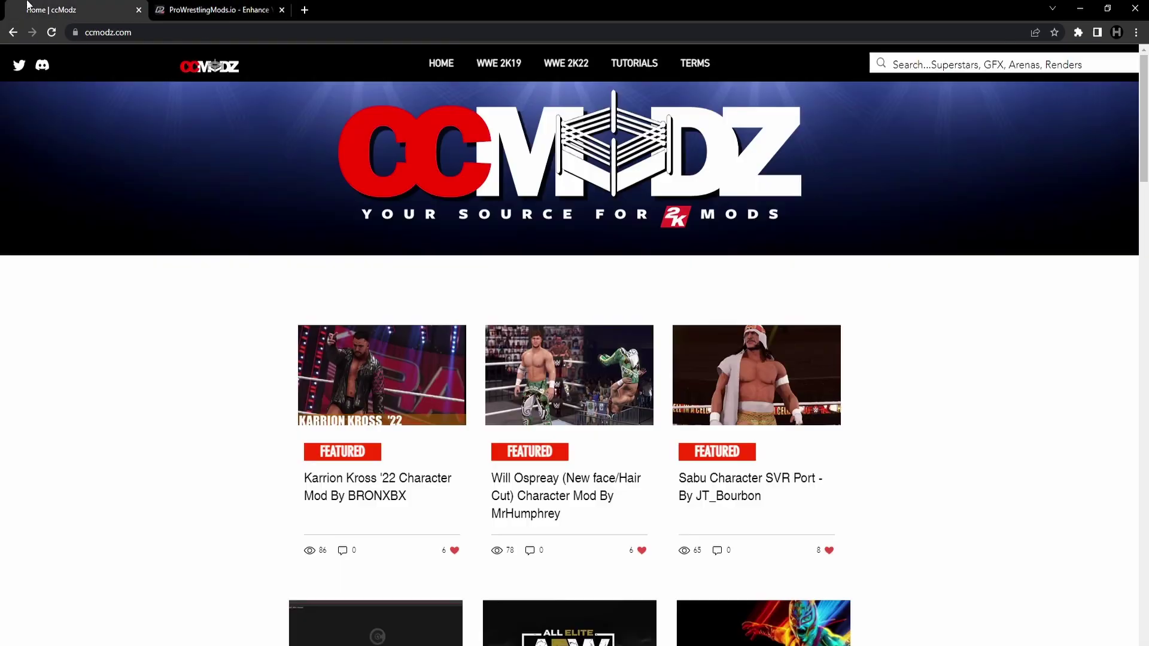
Open the WWE 2K22 Superstar GFX category on CCModz and browse its list of mods
{"action": "mouse_move", "coordinate": [566, 62]}
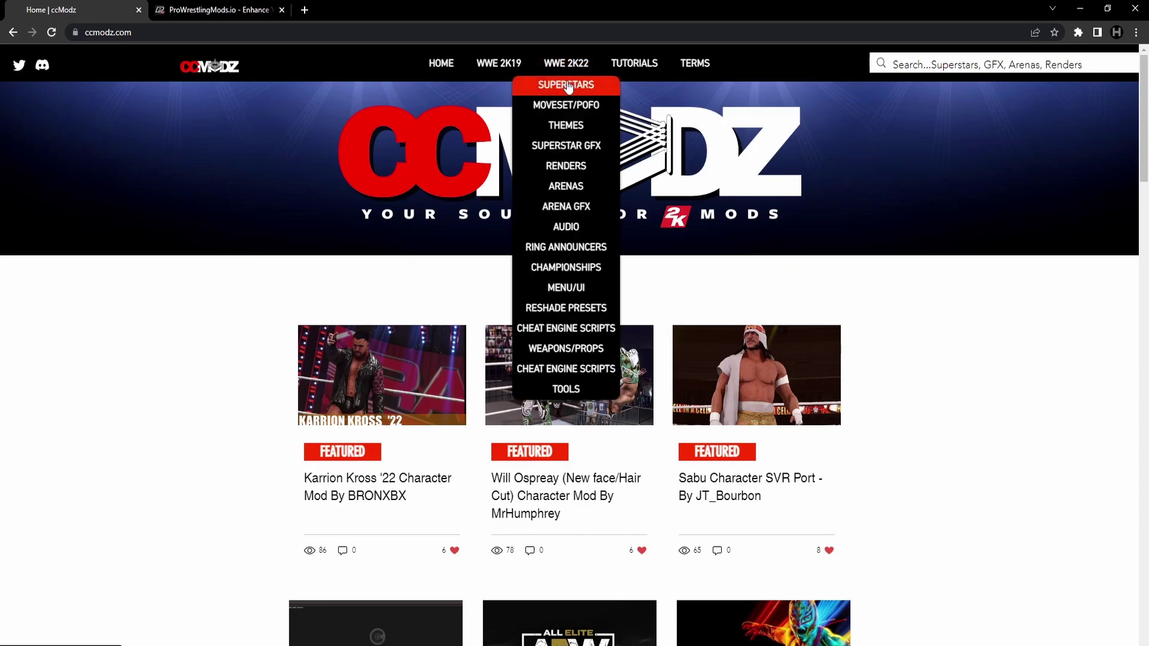
{"action": "left_click", "coordinate": [554, 150]}
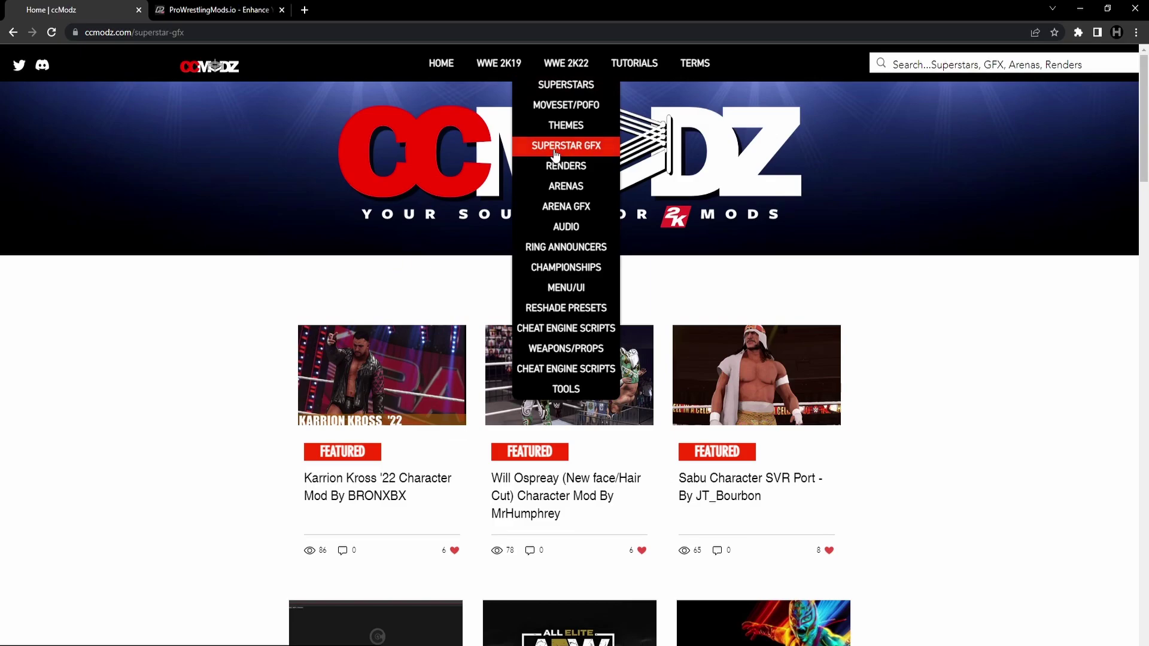
{"action": "scroll", "coordinate": [178, 335], "scroll_direction": "down", "scroll_amount": 3}
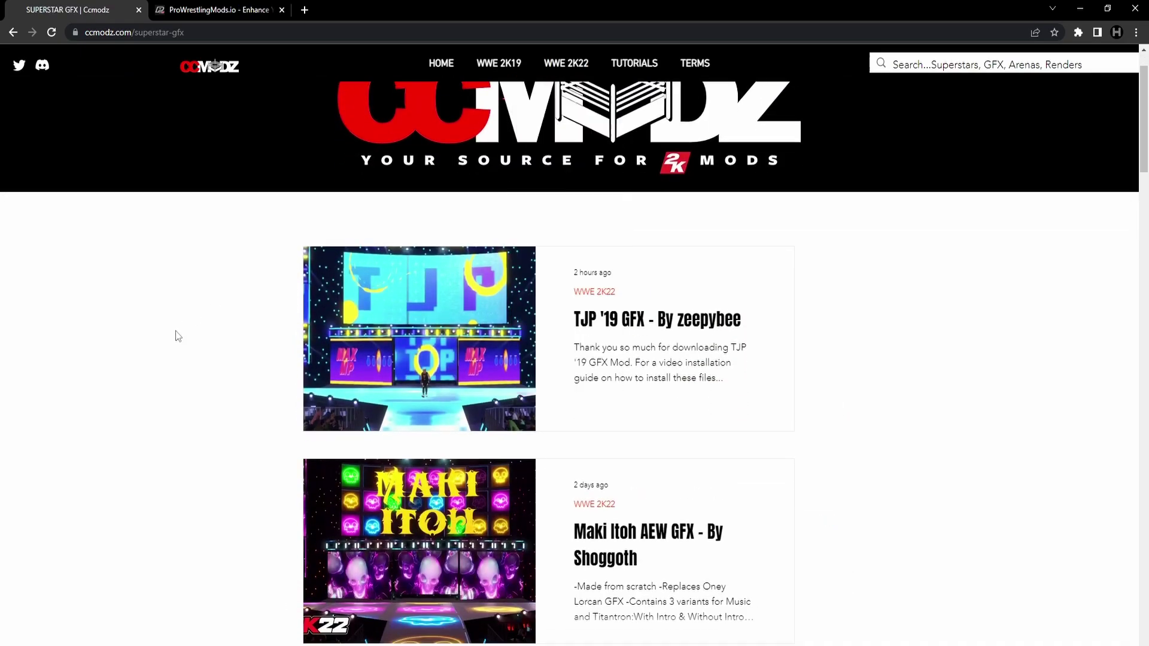
{"action": "scroll", "coordinate": [178, 336], "scroll_direction": "down", "scroll_amount": 7}
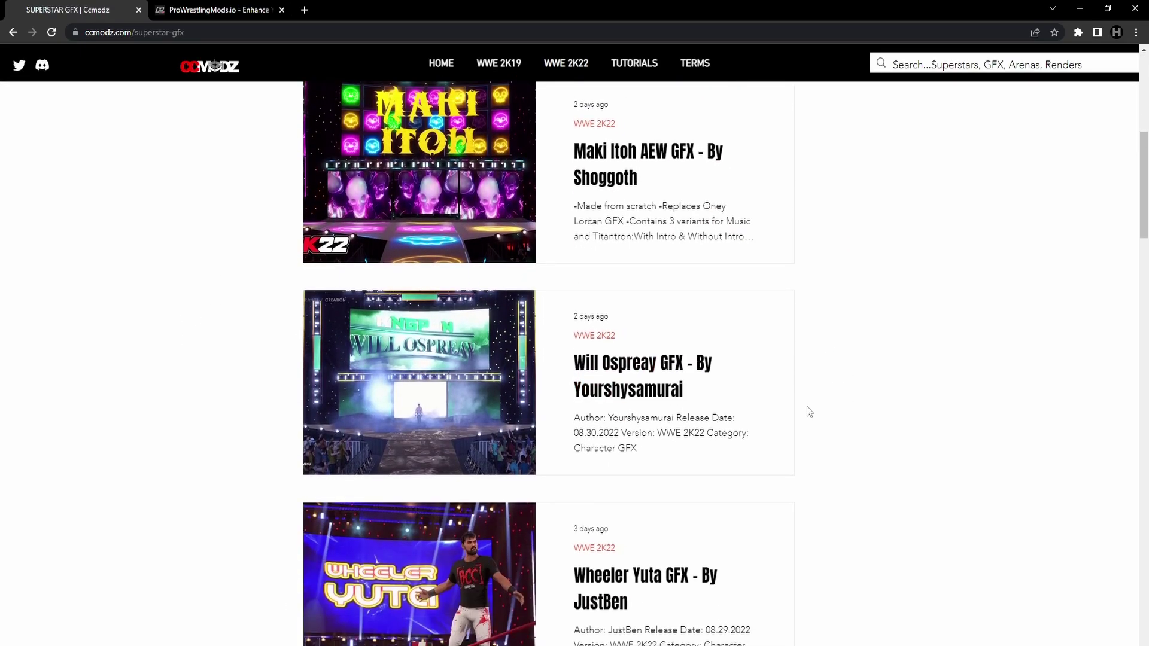
{"action": "scroll", "coordinate": [834, 451], "scroll_direction": "up", "scroll_amount": 4}
{"action": "scroll", "coordinate": [834, 451], "scroll_direction": "up", "scroll_amount": 1}
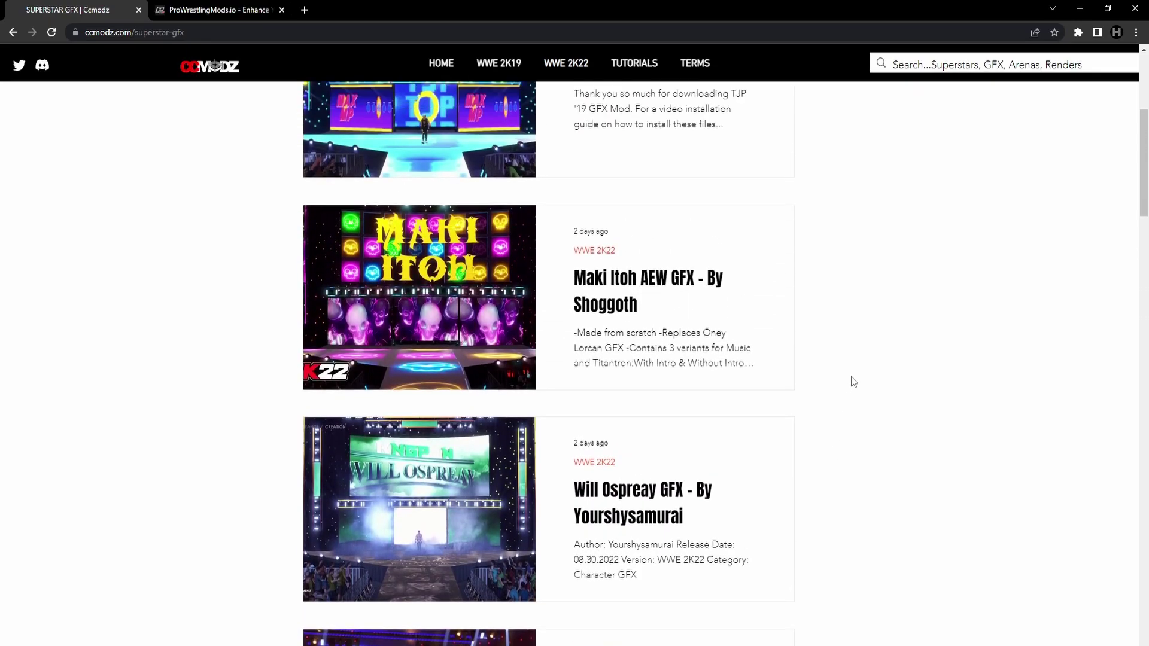
{"action": "scroll", "coordinate": [851, 380], "scroll_direction": "down", "scroll_amount": 8}
{"action": "scroll", "coordinate": [851, 380], "scroll_direction": "up", "scroll_amount": 9}
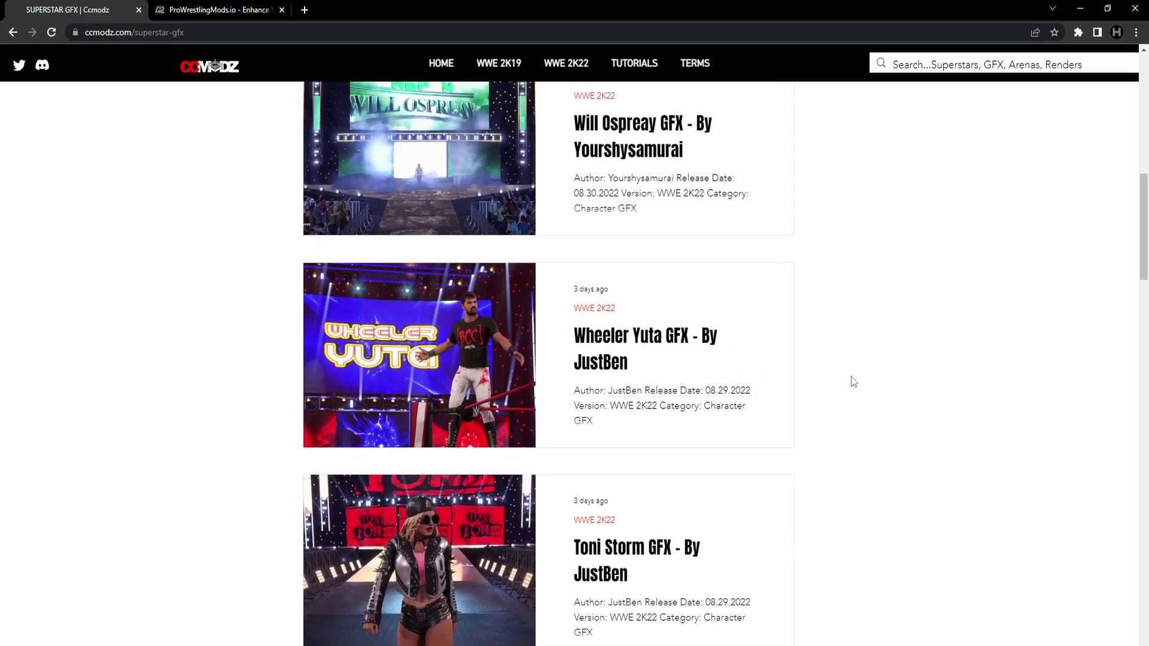
Open the Maki Itoh AEW GFX post and follow its download link
{"action": "left_click", "coordinate": [647, 372]}
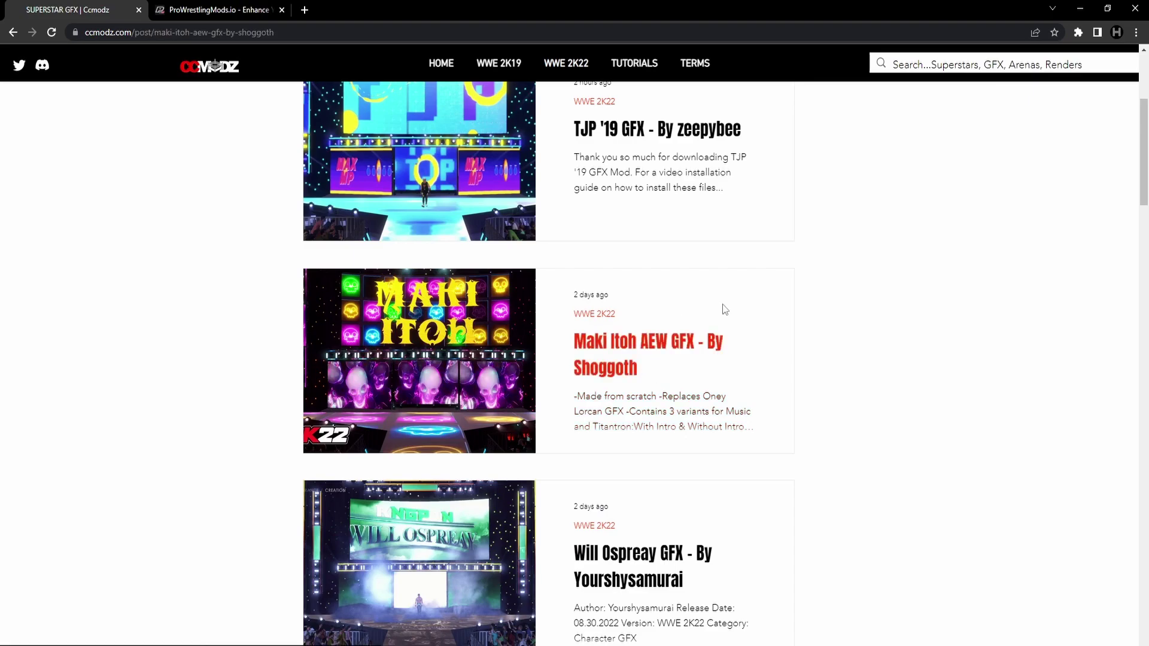
{"action": "scroll", "coordinate": [369, 295], "scroll_direction": "down", "scroll_amount": 2}
{"action": "scroll", "coordinate": [369, 295], "scroll_direction": "down", "scroll_amount": 19}
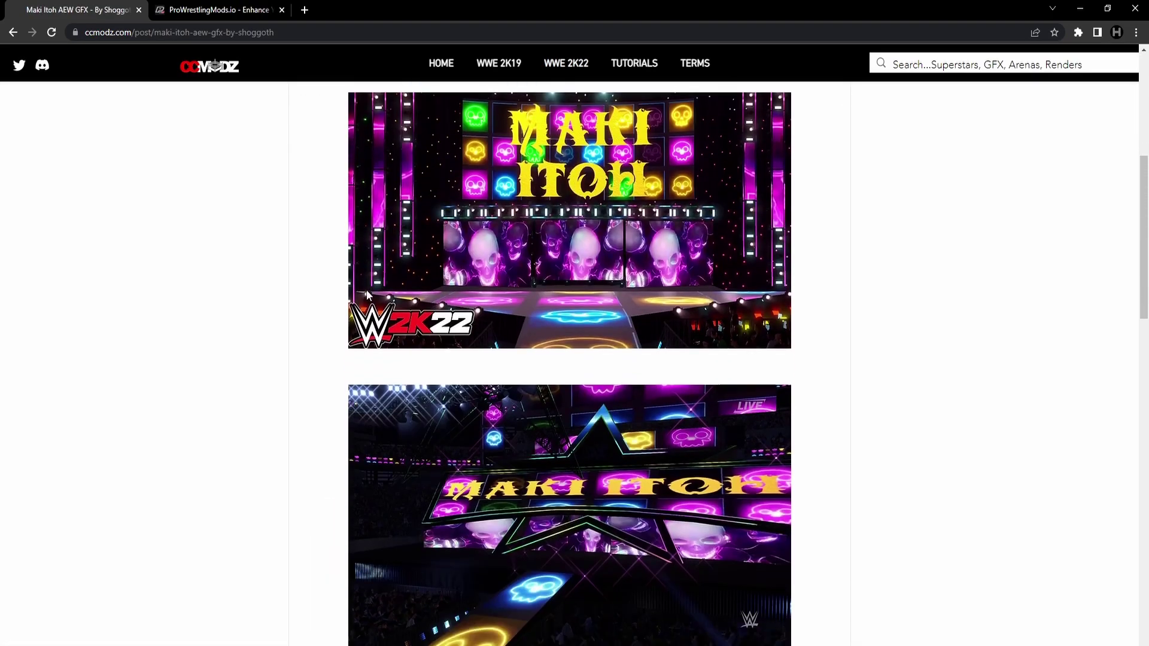
{"action": "left_click", "coordinate": [576, 367]}
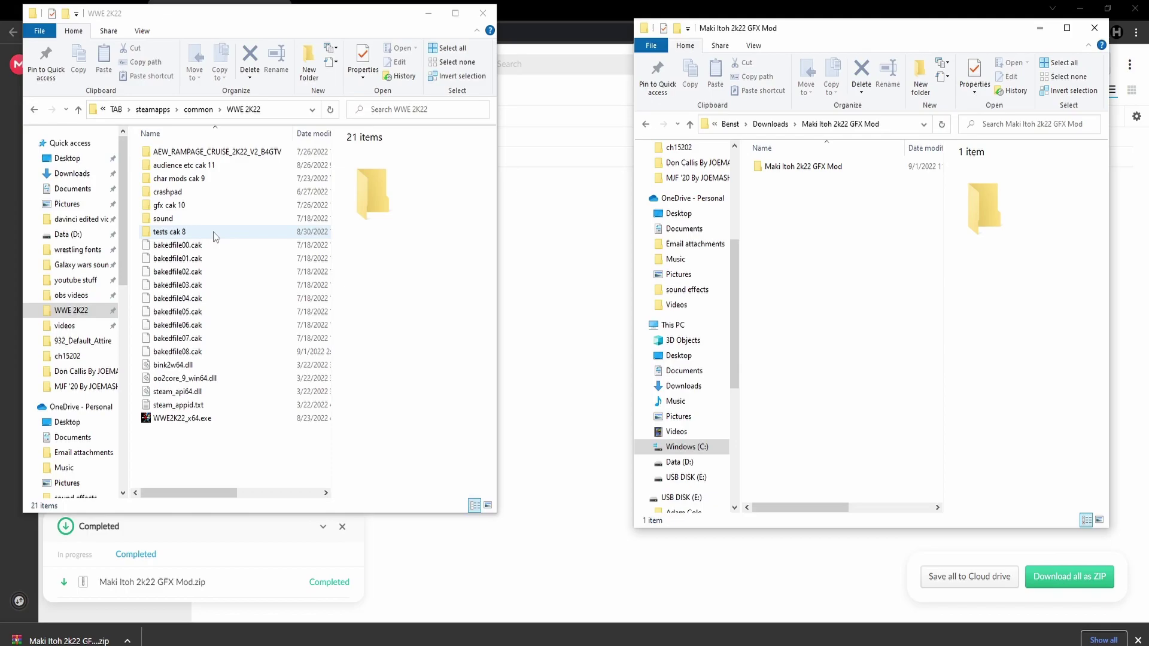
Open tests cak 8 > Movies in the WWE 2K22 game folder and the inner Maki Itoh 2k22 GFX Mod folder in Downloads
{"action": "double_click", "coordinate": [213, 232]}
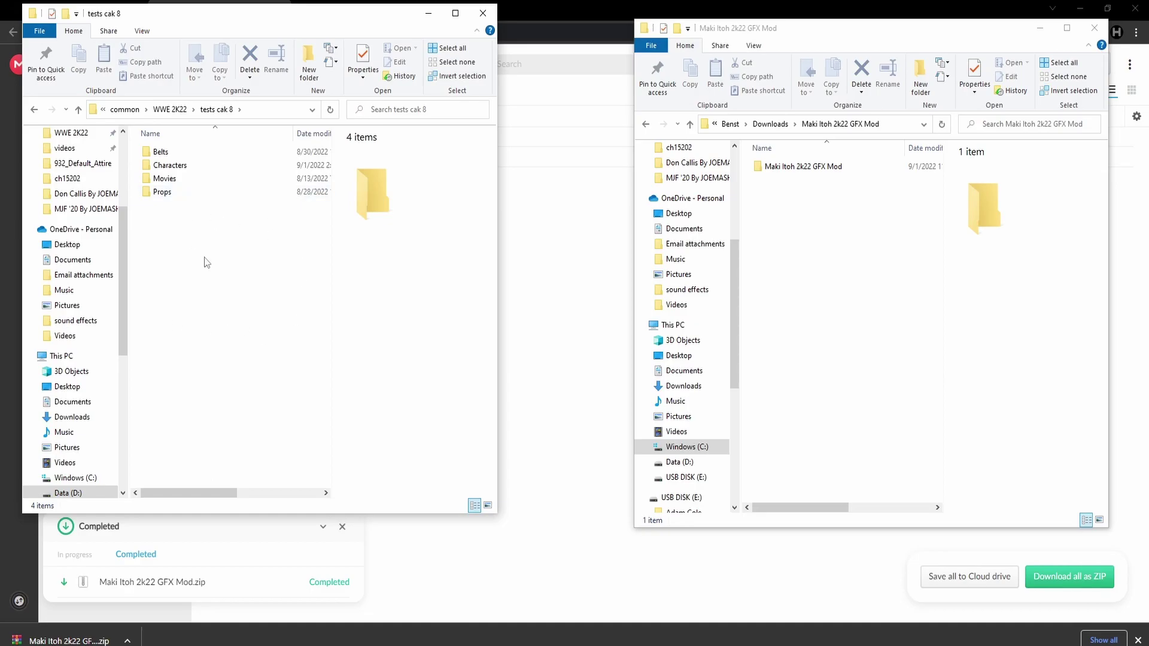
{"action": "left_click", "coordinate": [182, 177]}
{"action": "left_click", "coordinate": [852, 168]}
{"action": "double_click", "coordinate": [852, 169]}
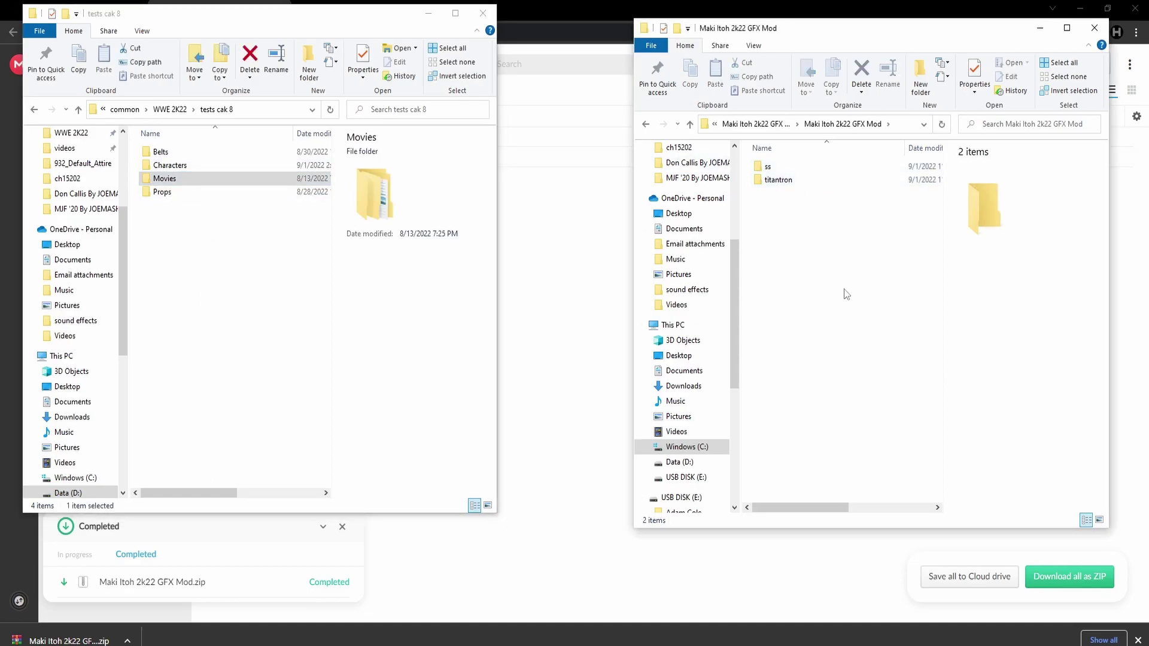
{"action": "double_click", "coordinate": [282, 178]}
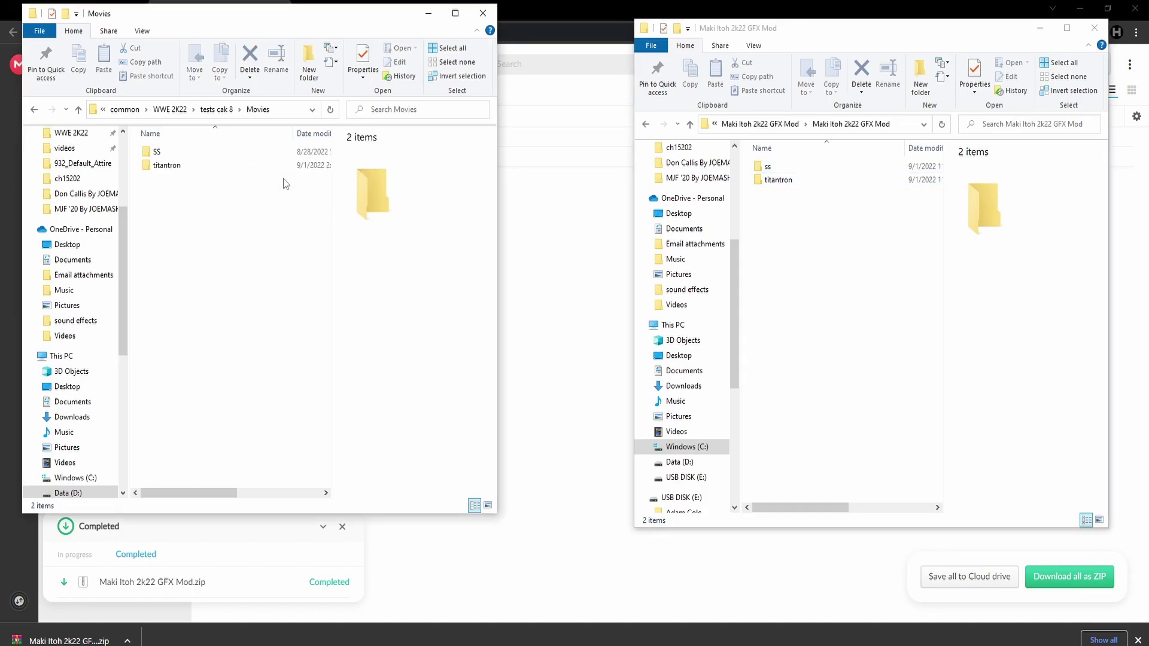
{"action": "left_click", "coordinate": [213, 153]}
{"action": "left_click", "coordinate": [215, 168]}
{"action": "left_click", "coordinate": [794, 220]}
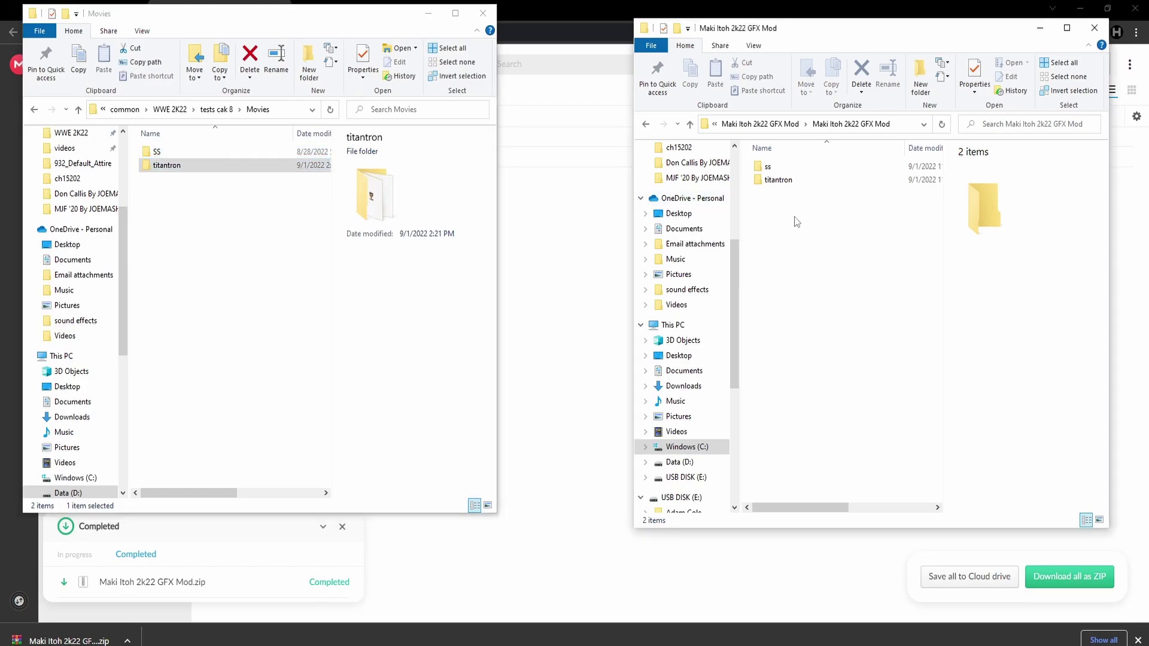
{"action": "left_click", "coordinate": [772, 167]}
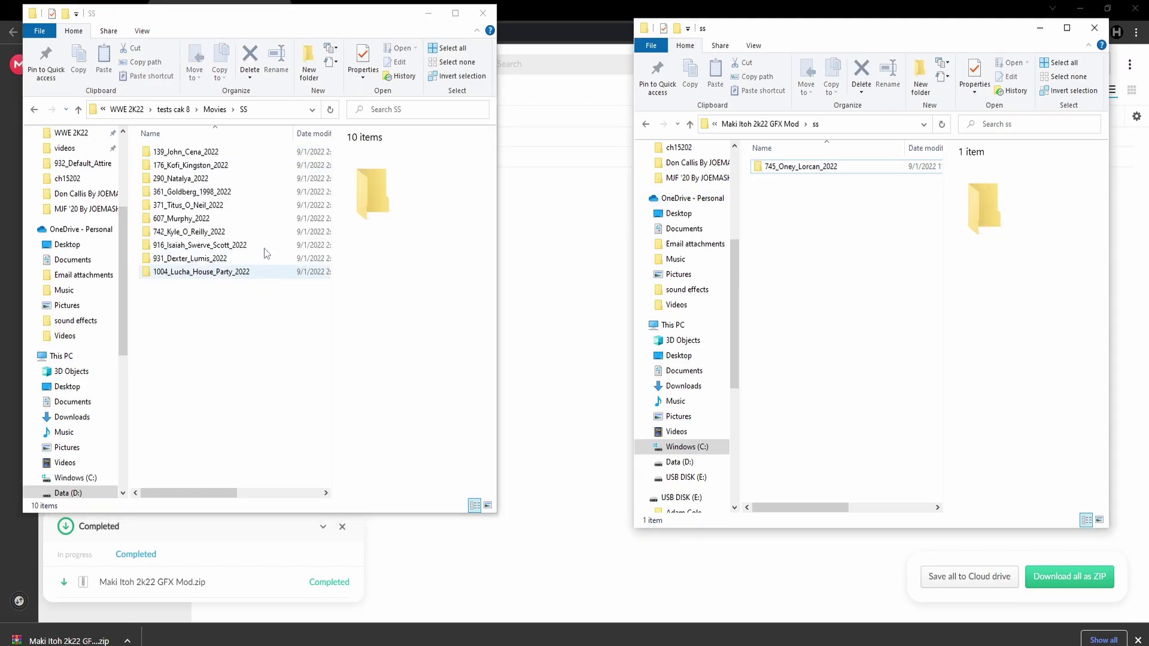
{"action": "left_click", "coordinate": [829, 167]}
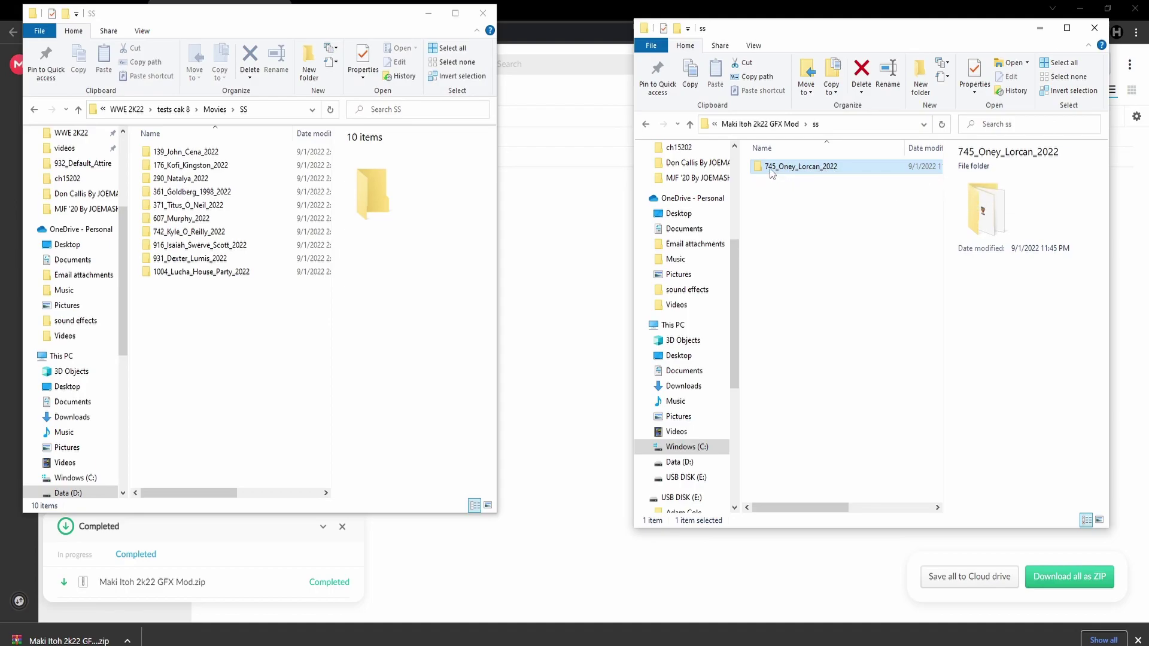
{"action": "left_click", "coordinate": [803, 245]}
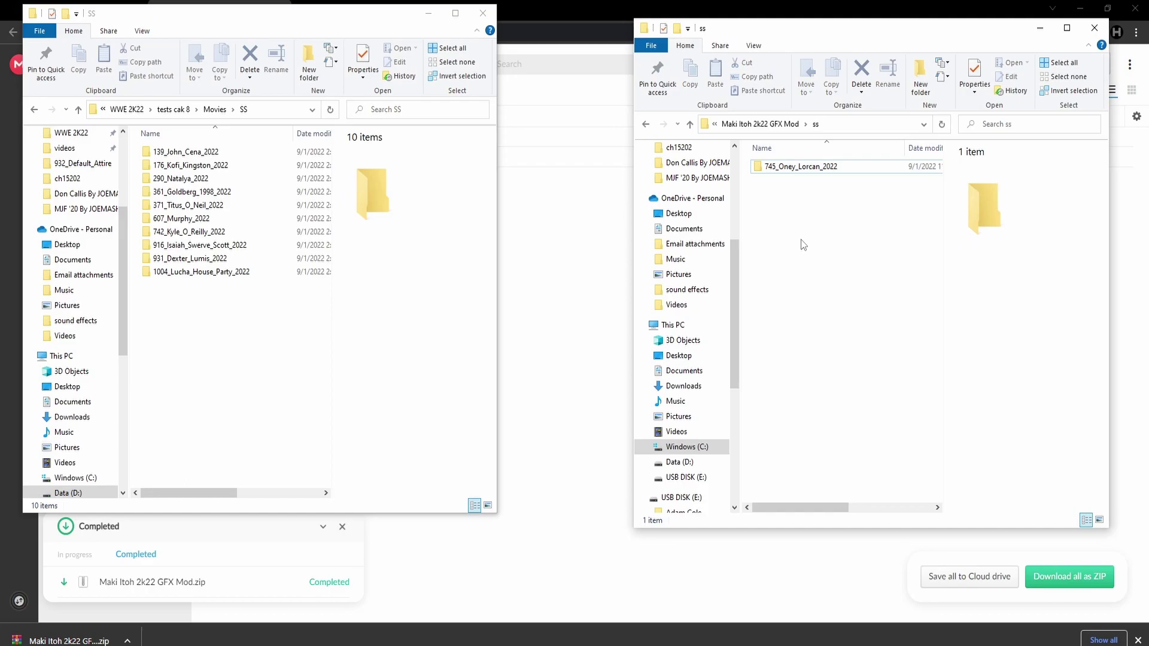
{"action": "left_click", "coordinate": [820, 168]}
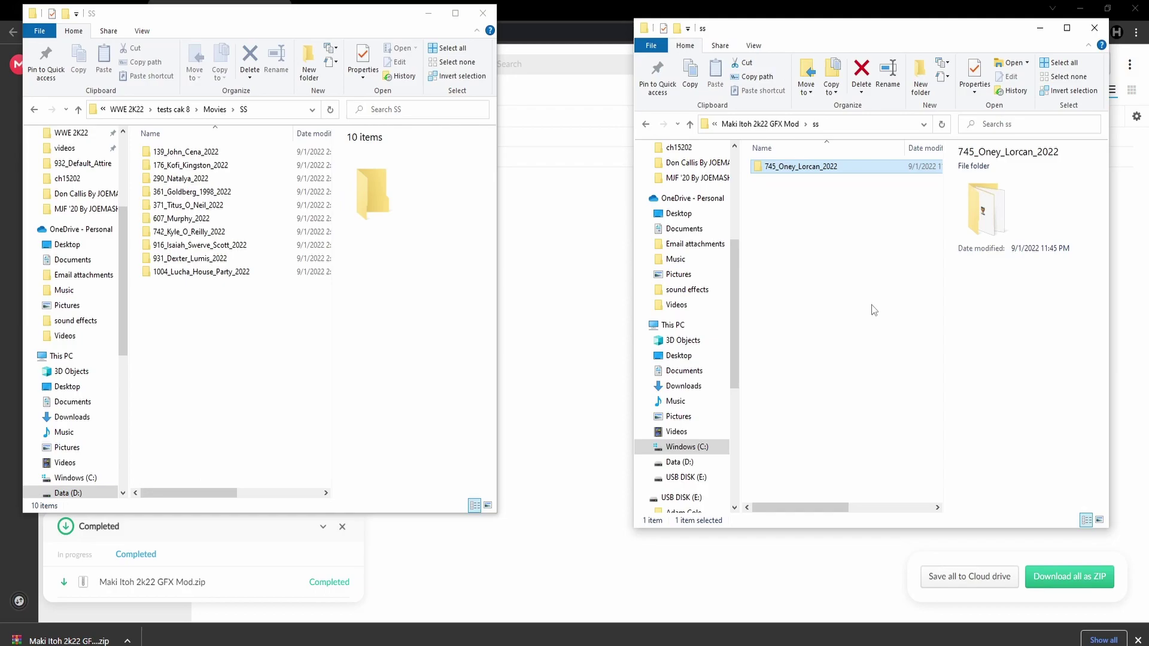
{"action": "double_click", "coordinate": [867, 169]}
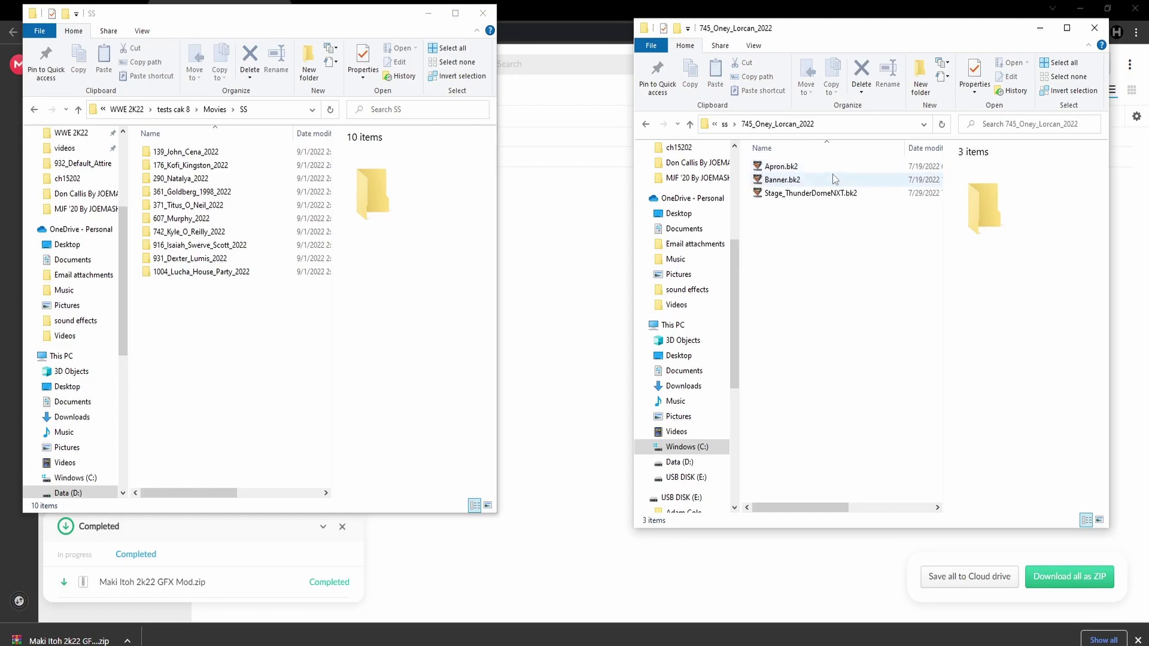
{"action": "left_click", "coordinate": [646, 124]}
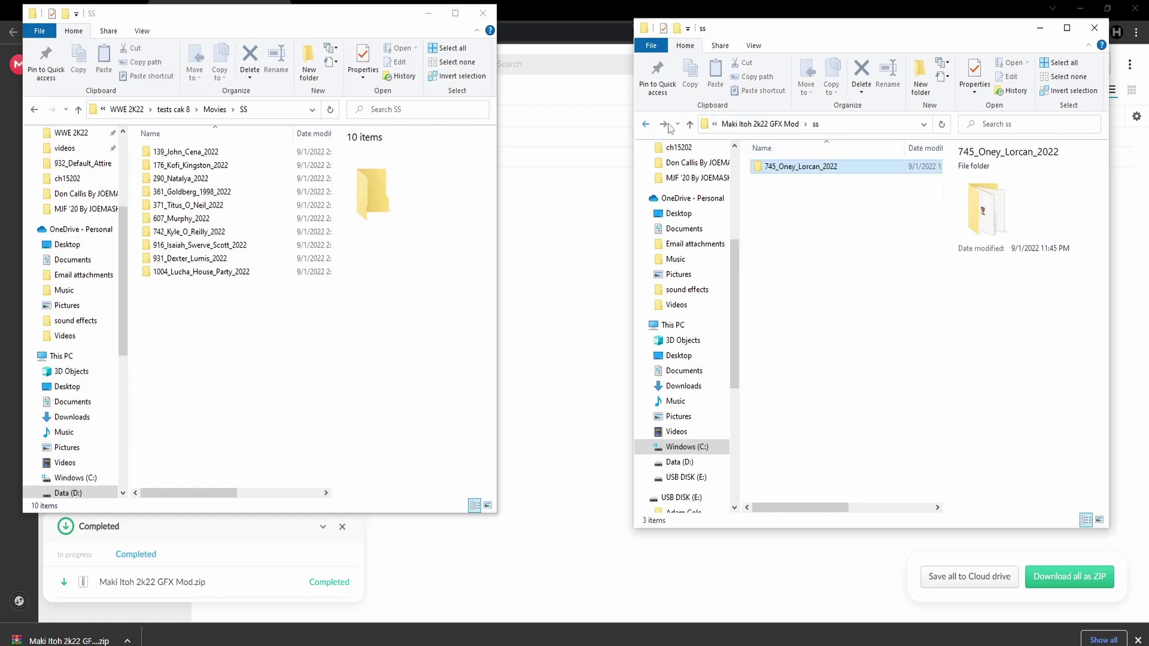
{"action": "left_click_drag", "start_coordinate": [805, 168], "coordinate": [249, 361]}
Open the titantron folder under tests cak 8 > Movies and the No Intro folder inside the mod's titantron folder
{"action": "key", "text": "alt+Up"}
{"action": "key", "text": "alt+Up"}
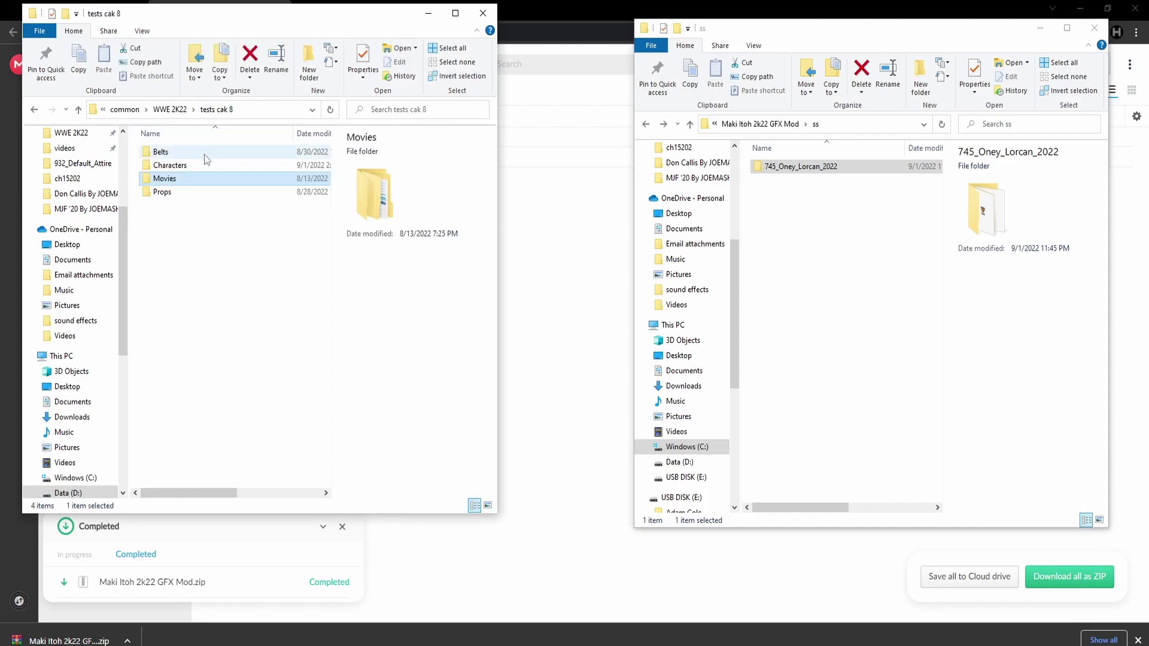
{"action": "double_click", "coordinate": [178, 179]}
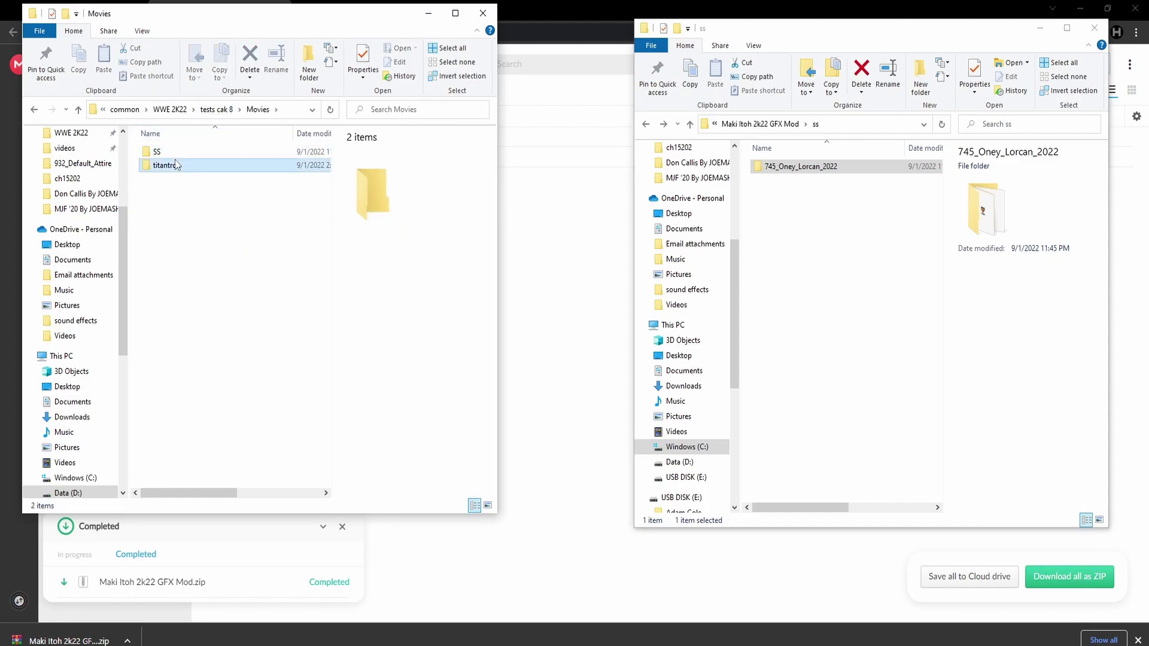
{"action": "double_click", "coordinate": [178, 165]}
{"action": "left_click", "coordinate": [763, 124]}
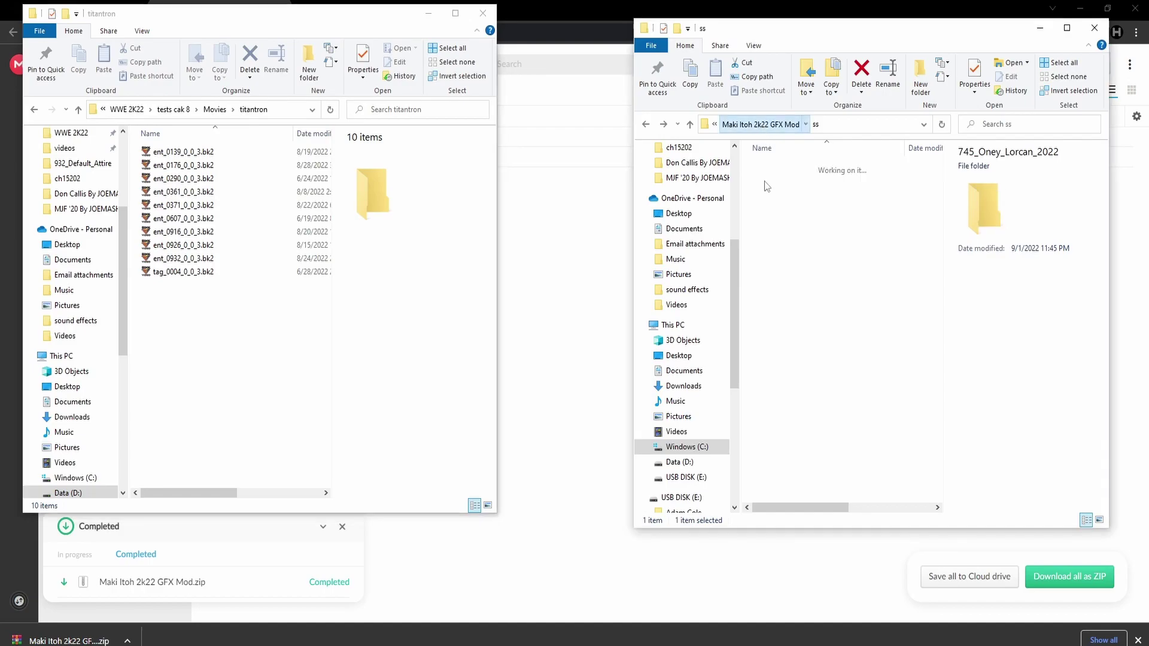
{"action": "double_click", "coordinate": [771, 181]}
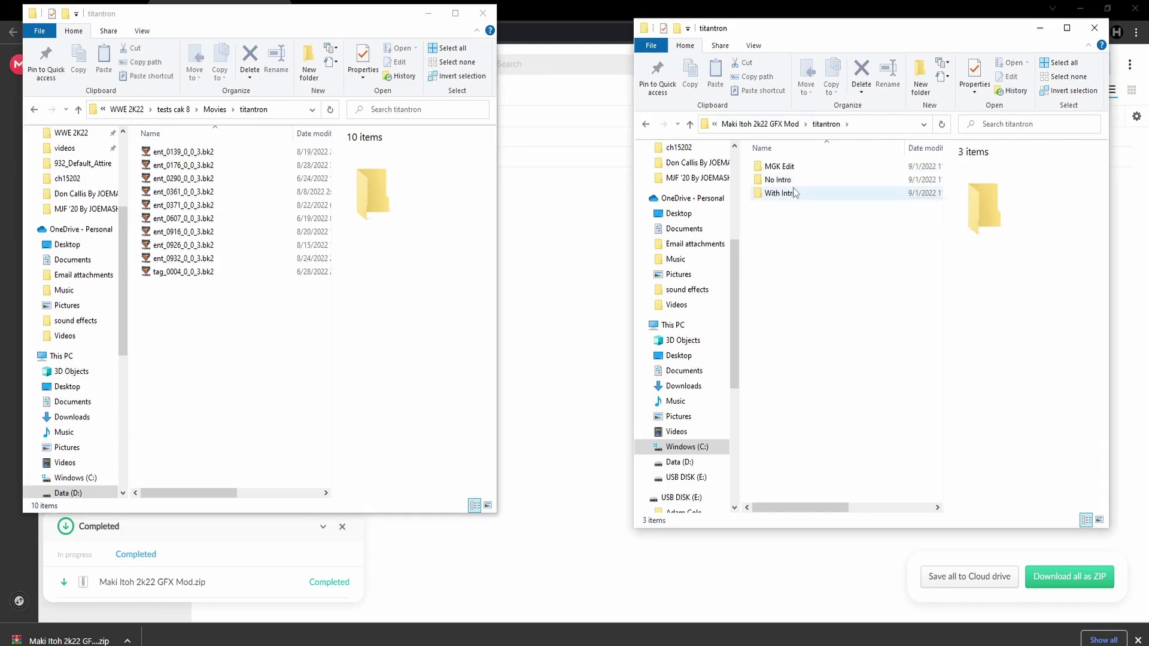
{"action": "double_click", "coordinate": [792, 180]}
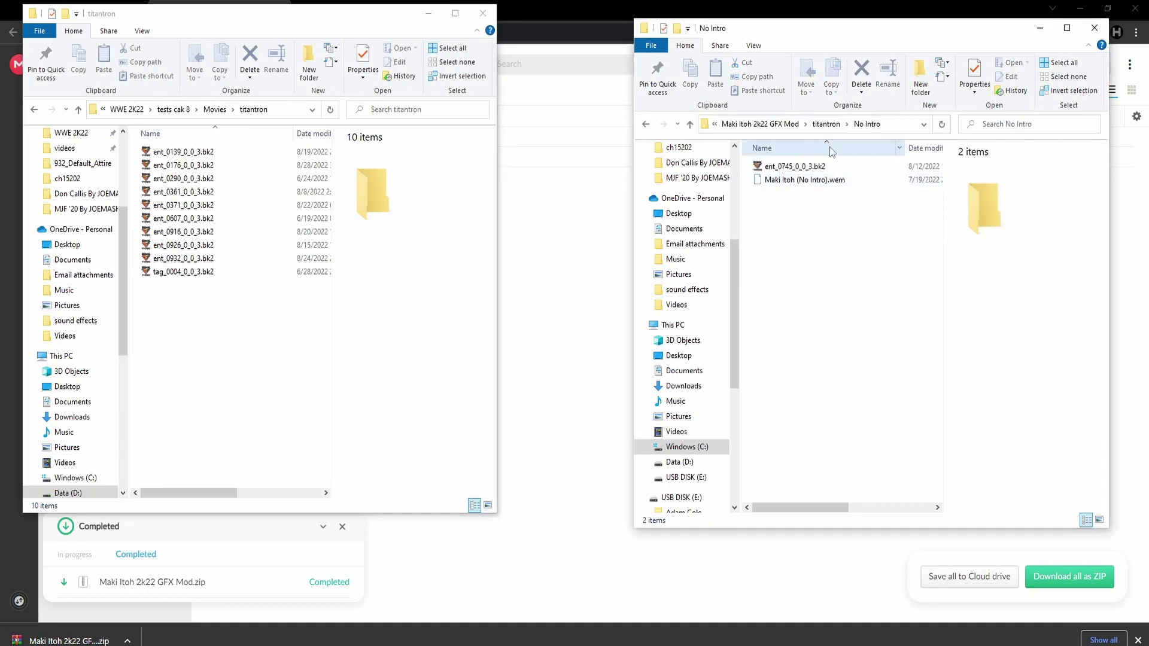
Copy ent_0745_0_0_3.bk2 from the mod's No Intro folder into the game's titantron folder
{"action": "left_click", "coordinate": [802, 167]}
{"action": "left_click_drag", "start_coordinate": [839, 169], "coordinate": [831, 244]}
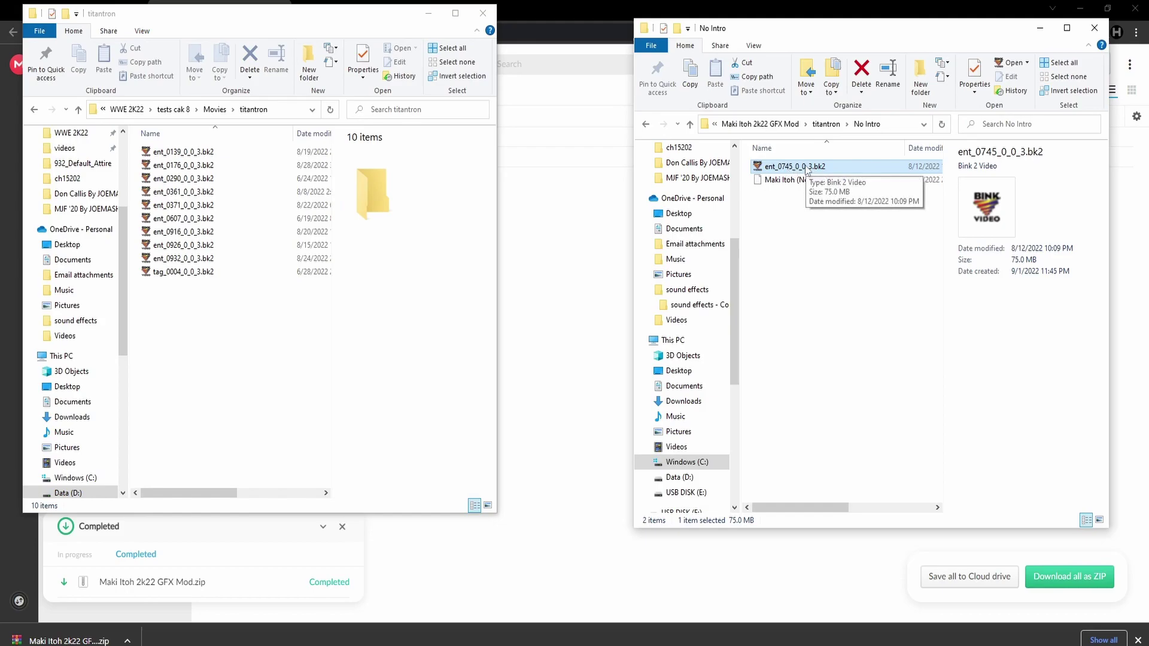
{"action": "left_click_drag", "start_coordinate": [806, 170], "coordinate": [235, 339]}
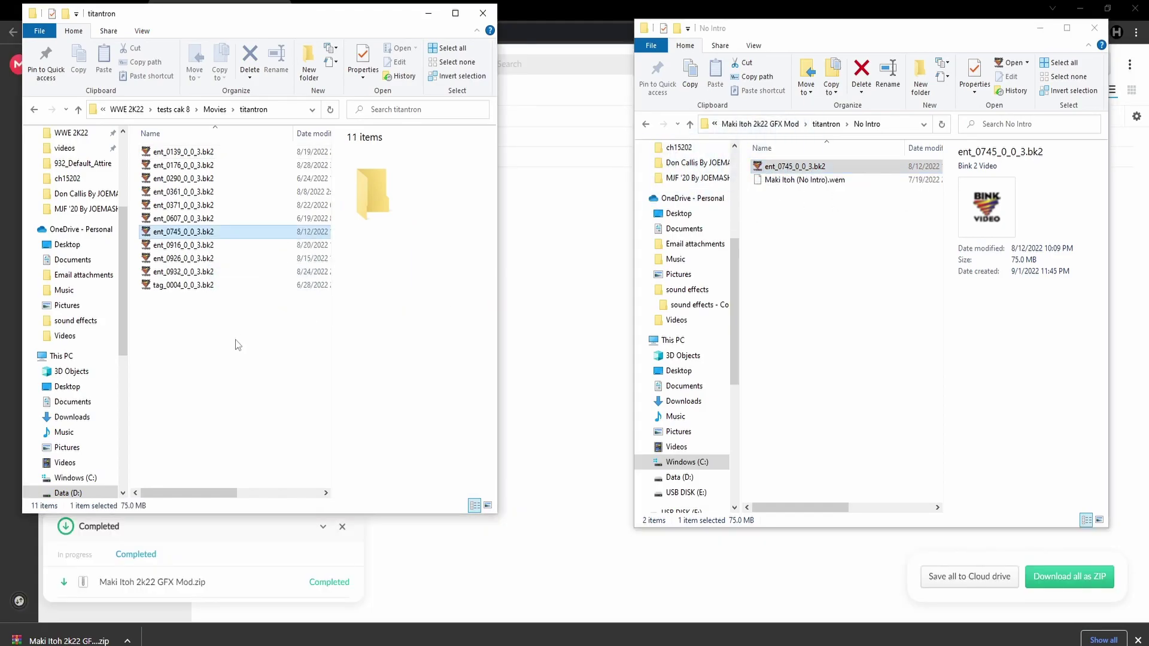
{"action": "left_click", "coordinate": [235, 339]}
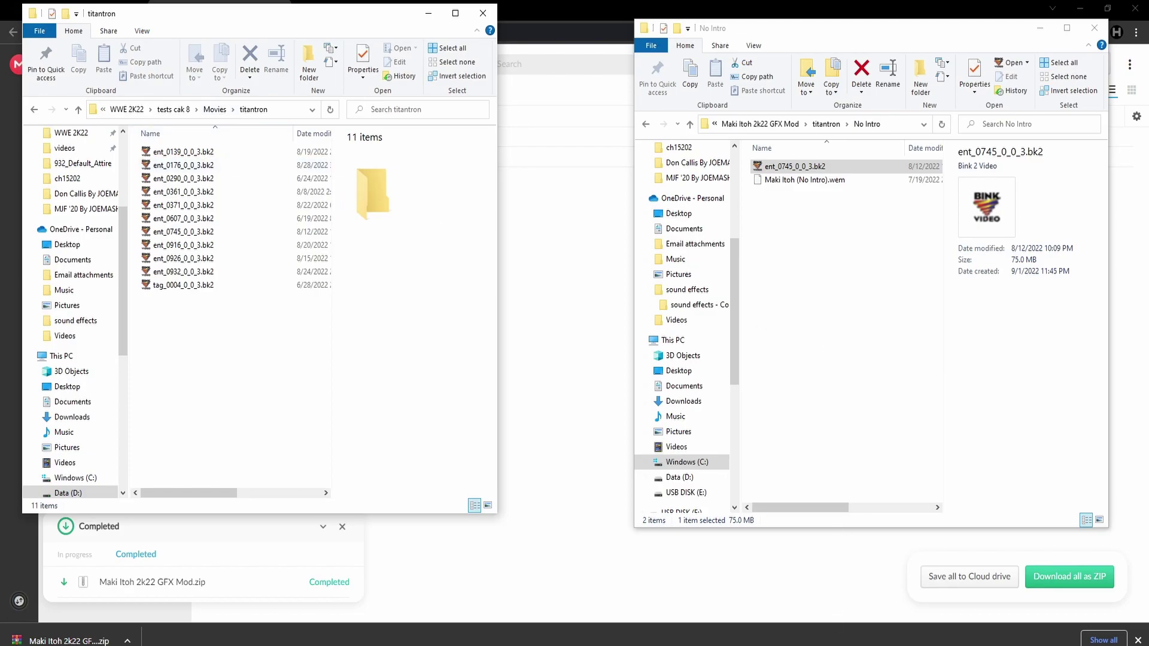
Switch to CakeTools and bake the tests cak 8 folder with baked file index 8
{"action": "key", "text": "alt+Tab"}
{"action": "left_click", "coordinate": [151, 51]}
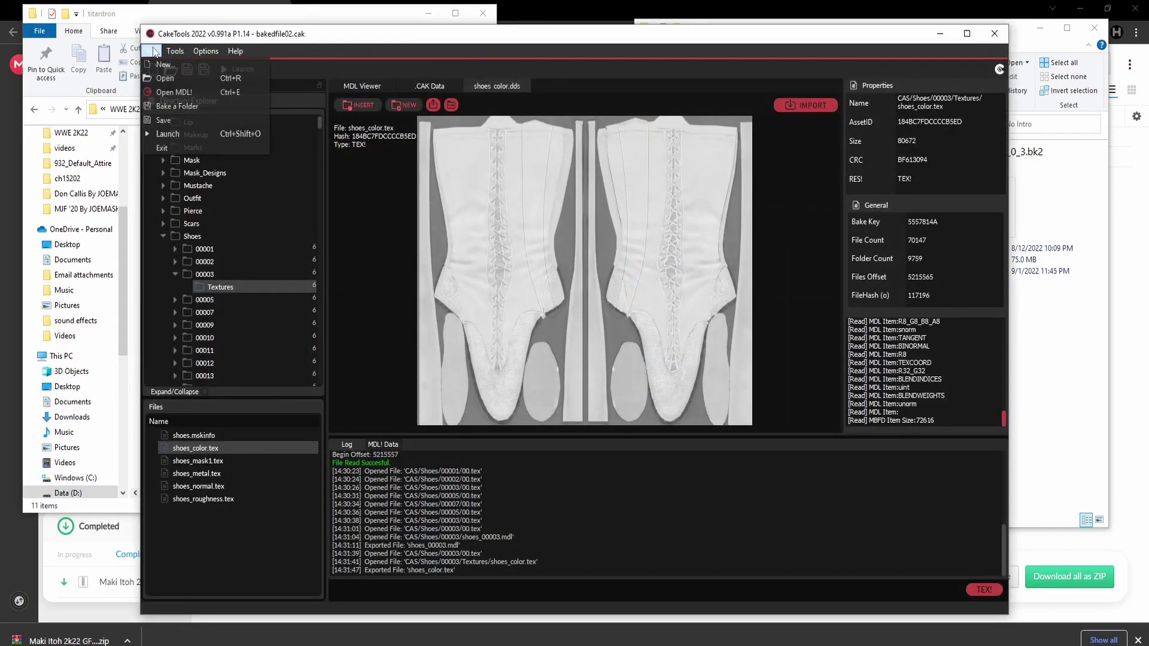
{"action": "left_click", "coordinate": [170, 105]}
{"action": "left_click", "coordinate": [292, 216]}
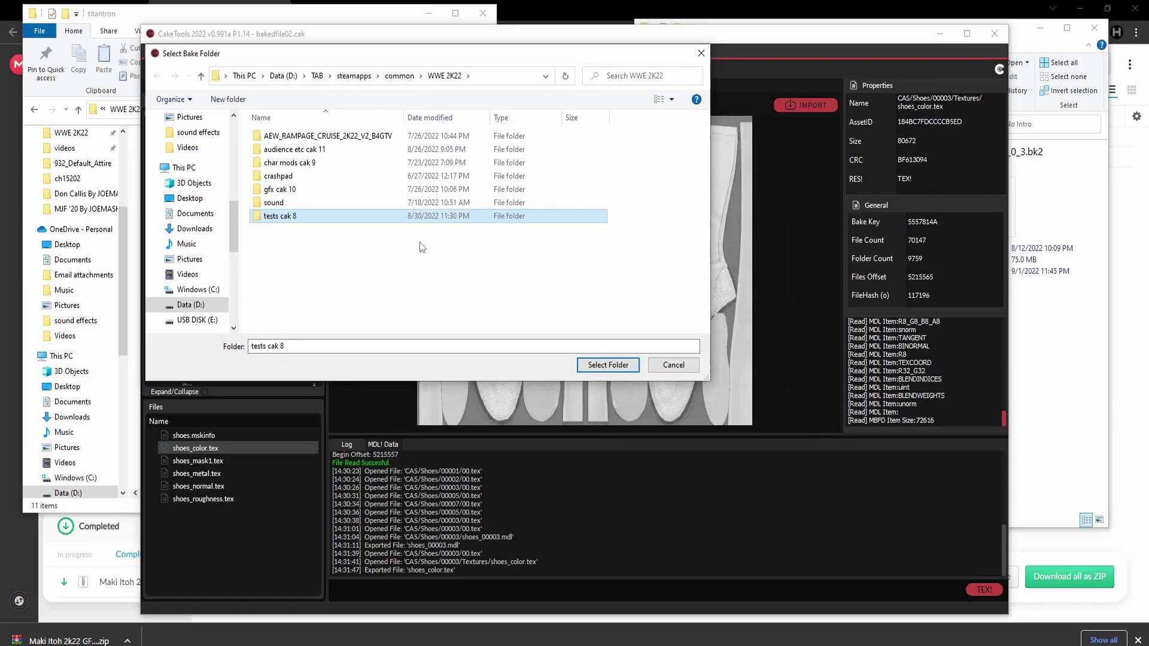
{"action": "left_click", "coordinate": [614, 365]}
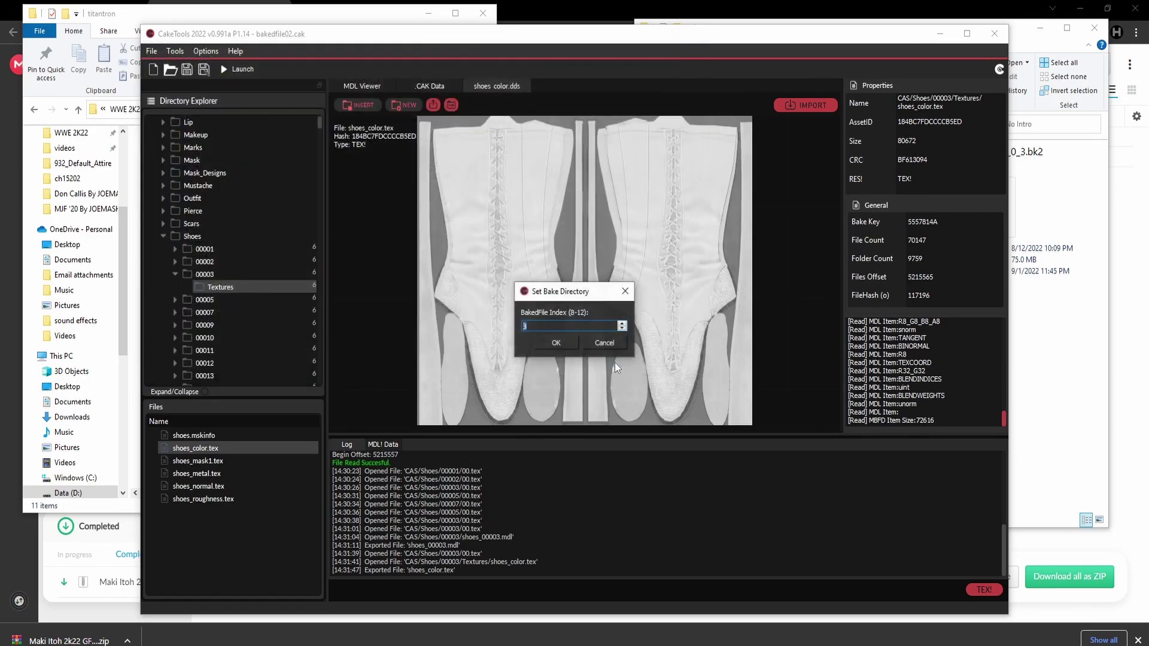
{"action": "left_click", "coordinate": [566, 342]}
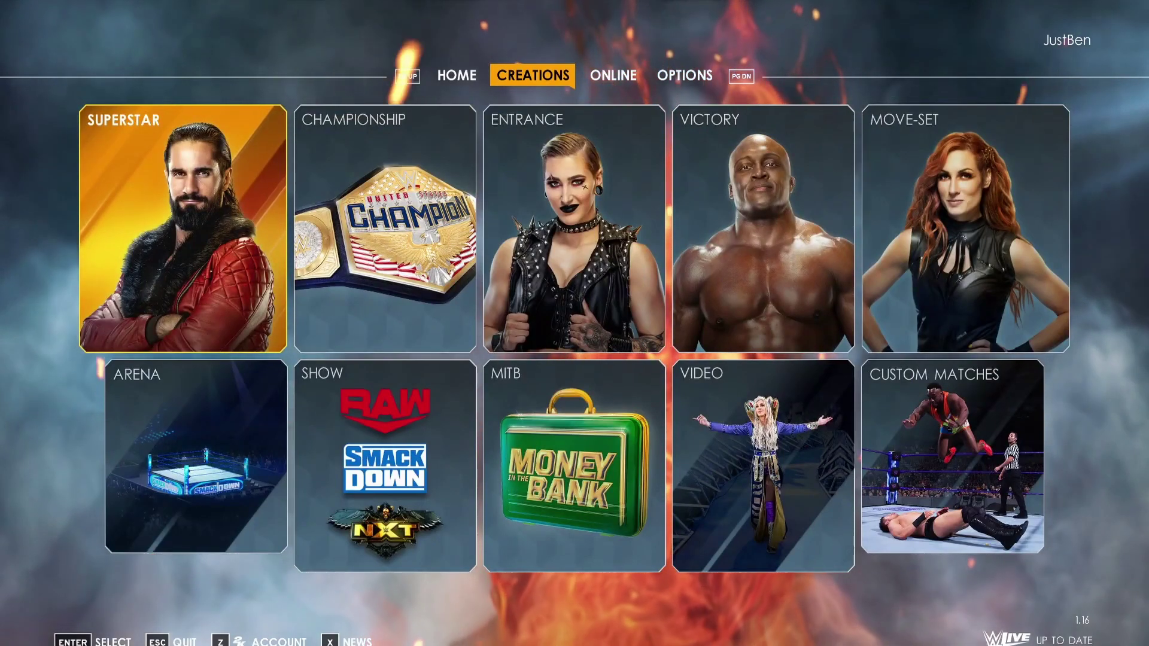
In WWE 2K22, open the Superstar entrance creation roster
{"action": "key", "text": "Right"}
{"action": "key", "text": "Right"}
{"action": "key", "text": "Return"}
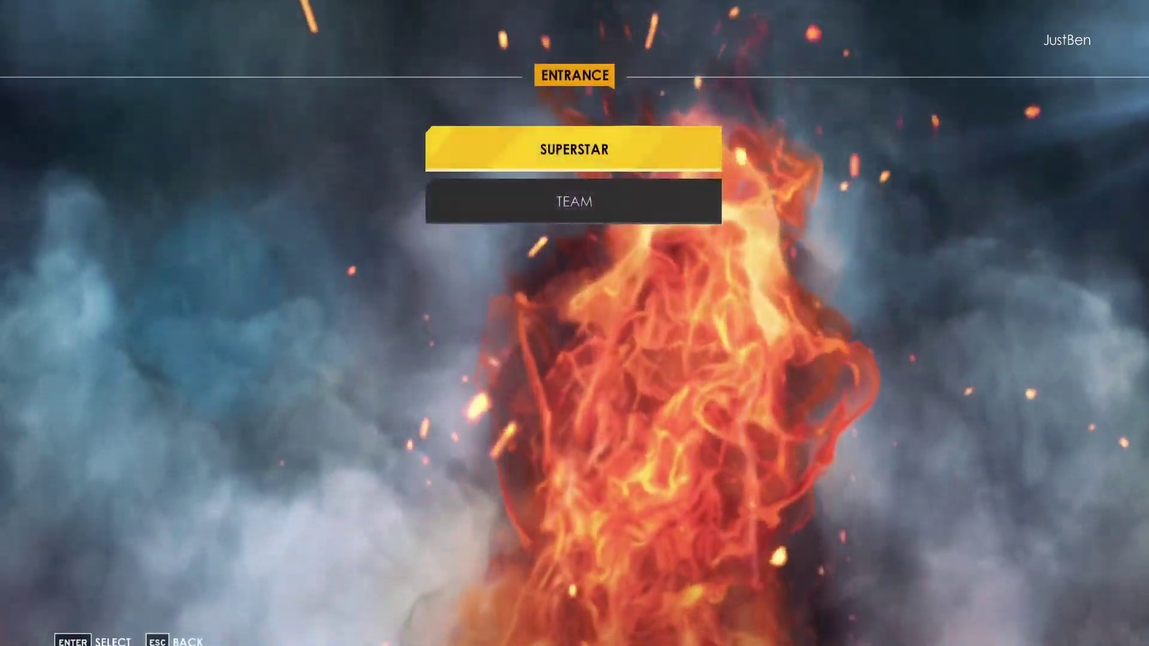
{"action": "key", "text": "Return"}
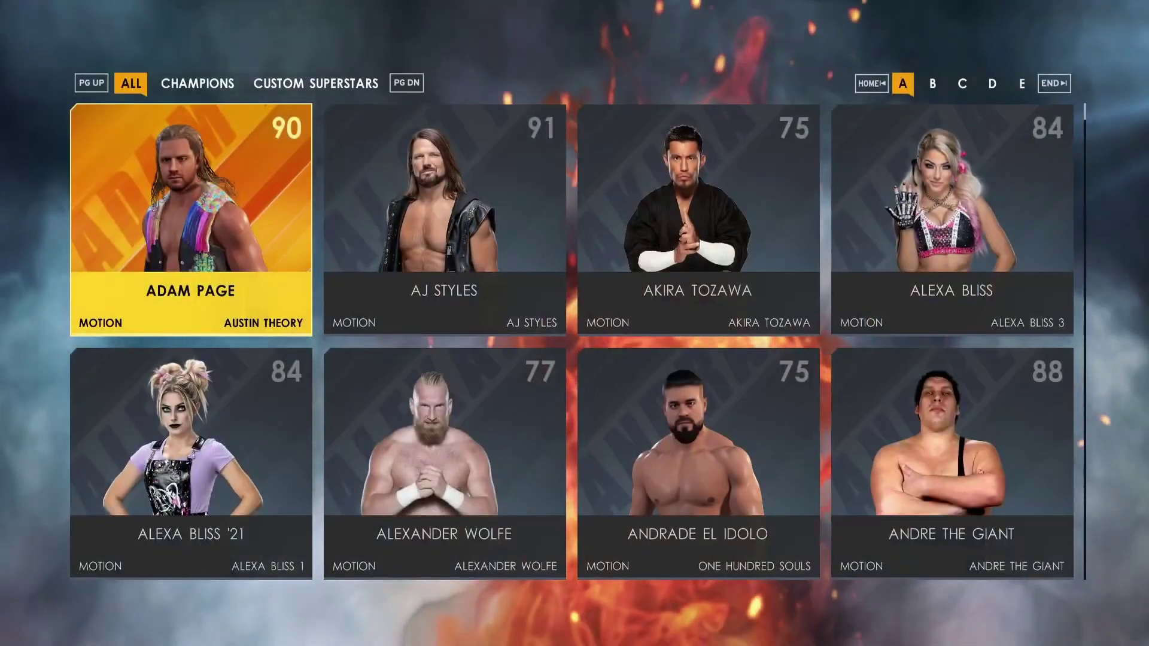
Find Oney Lorcan under O in the superstar roster and open his entrance for editing
{"action": "key", "text": "End"}
{"action": "key", "text": "End"}
{"action": "key", "text": "End"}
{"action": "key", "text": "End"}
{"action": "key", "text": "End"}
{"action": "key", "text": "End"}
{"action": "key", "text": "End"}
{"action": "key", "text": "End"}
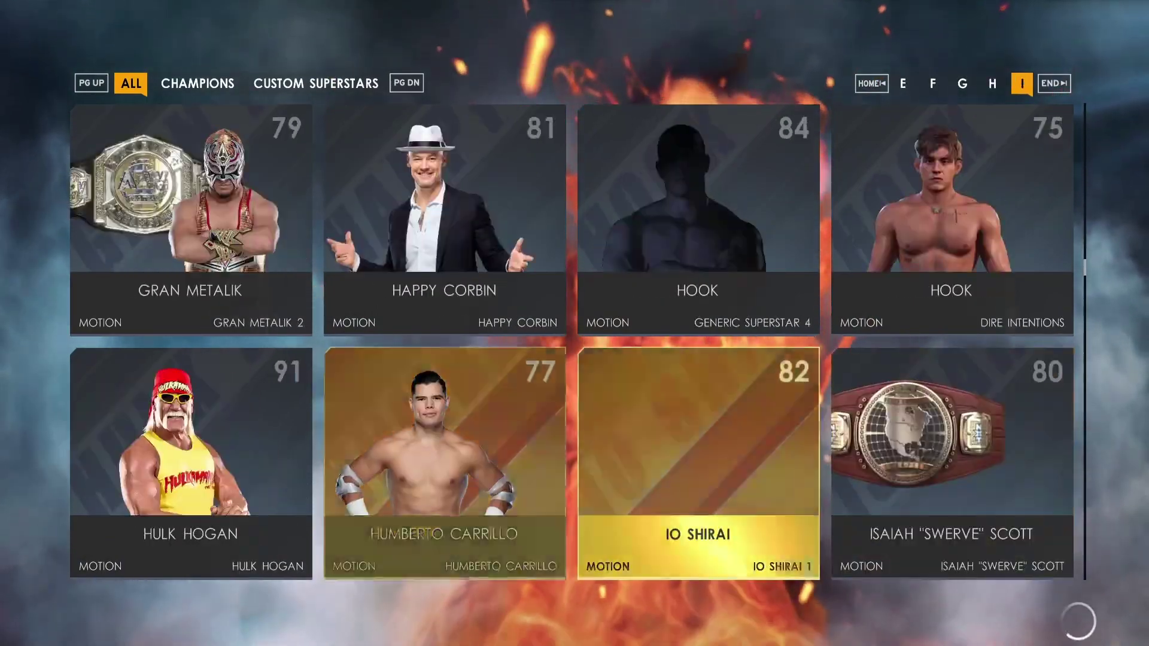
{"action": "key", "text": "Right"}
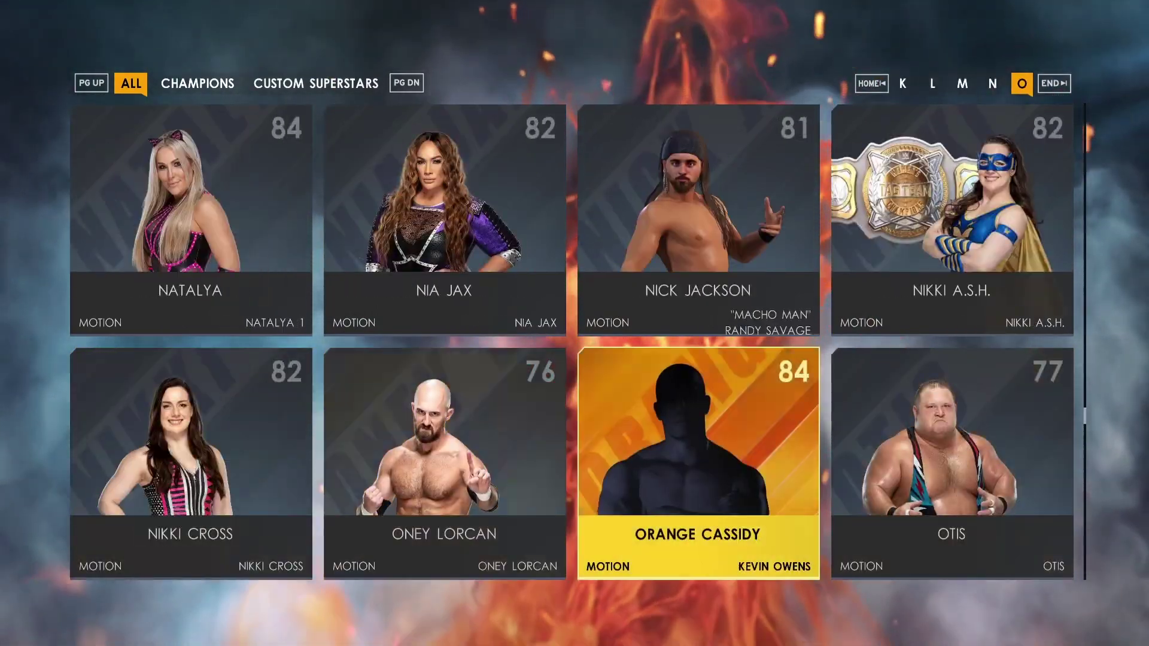
{"action": "key", "text": "Left"}
{"action": "key", "text": "Return"}
{"action": "key", "text": "Return"}
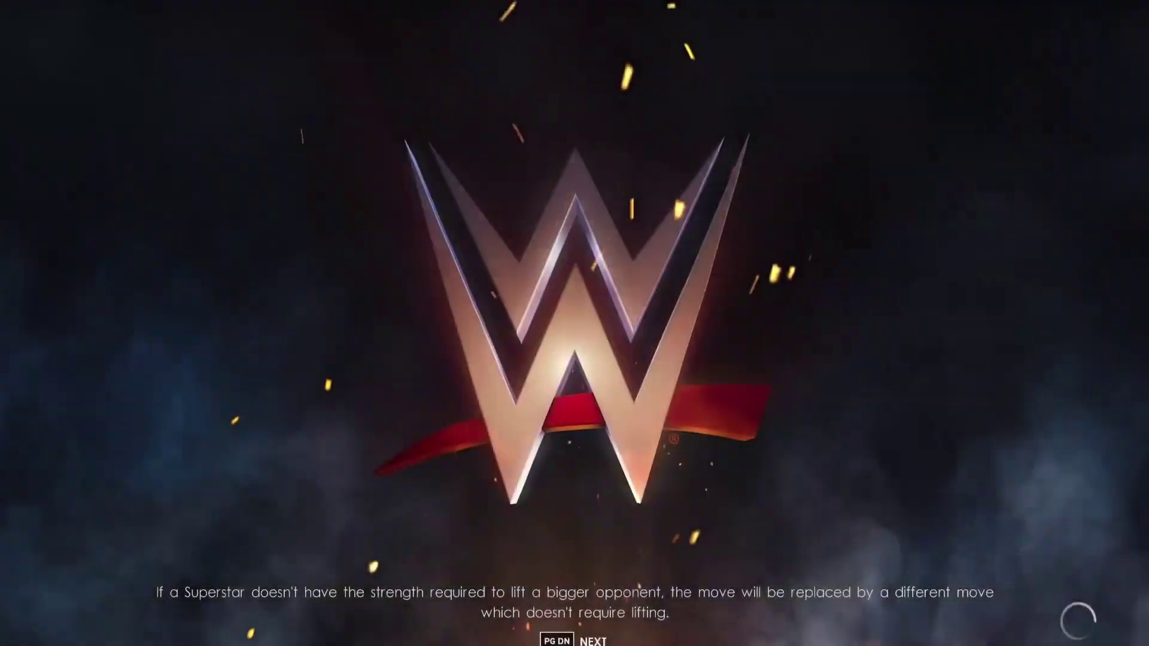